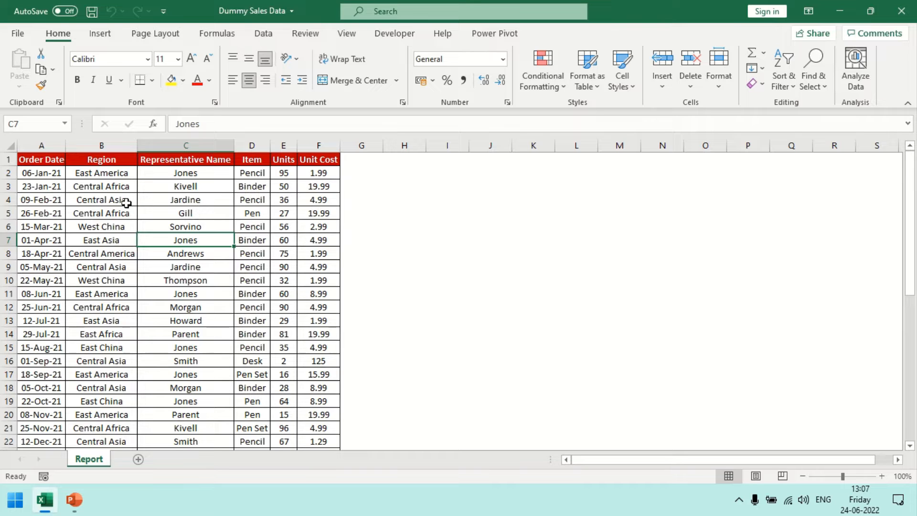
Insert a PivotChart based on the Report sheet's range A1:F44, placed on a new worksheet.
click(178, 257)
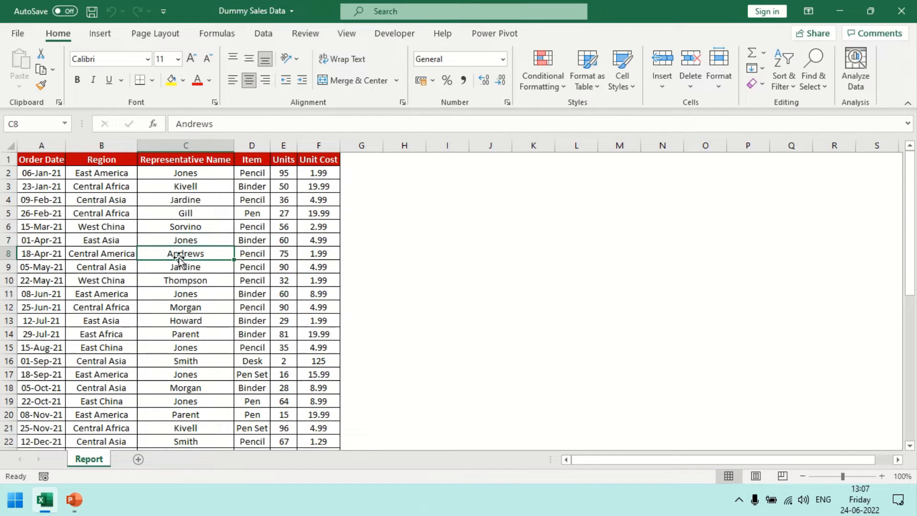
click(184, 186)
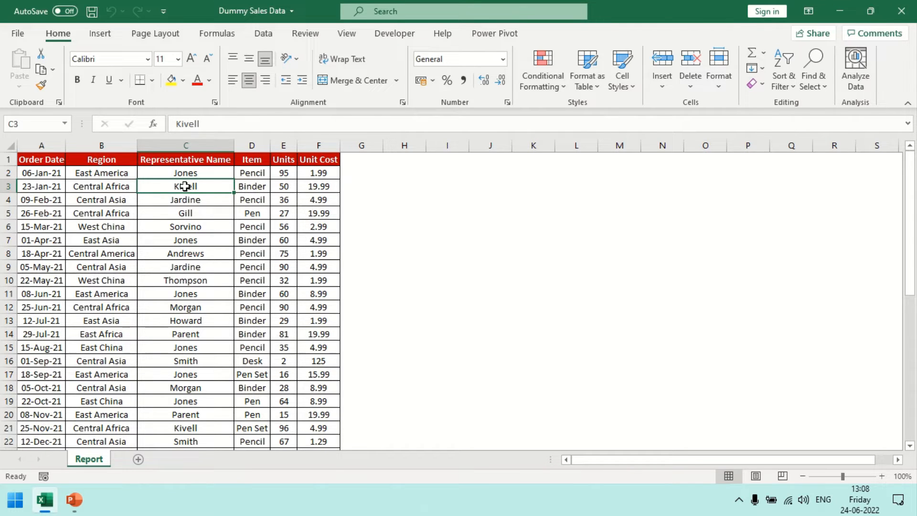
click(103, 36)
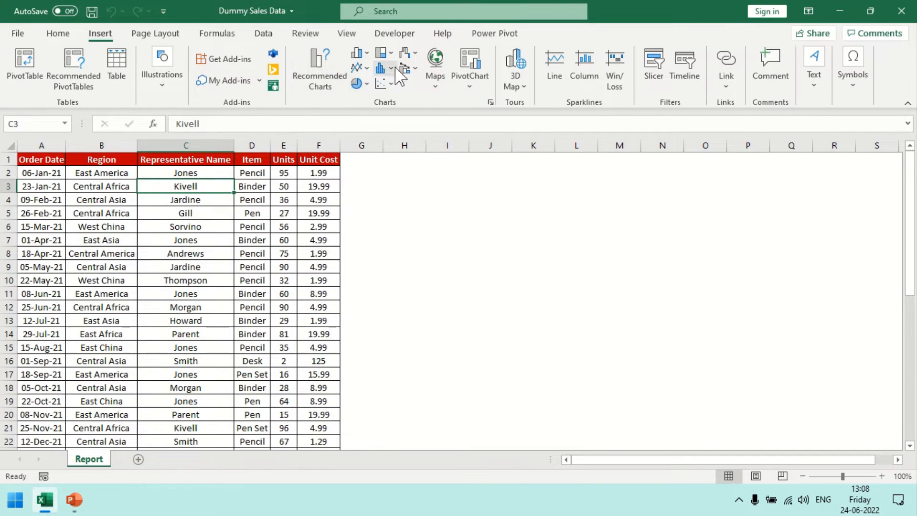
click(470, 86)
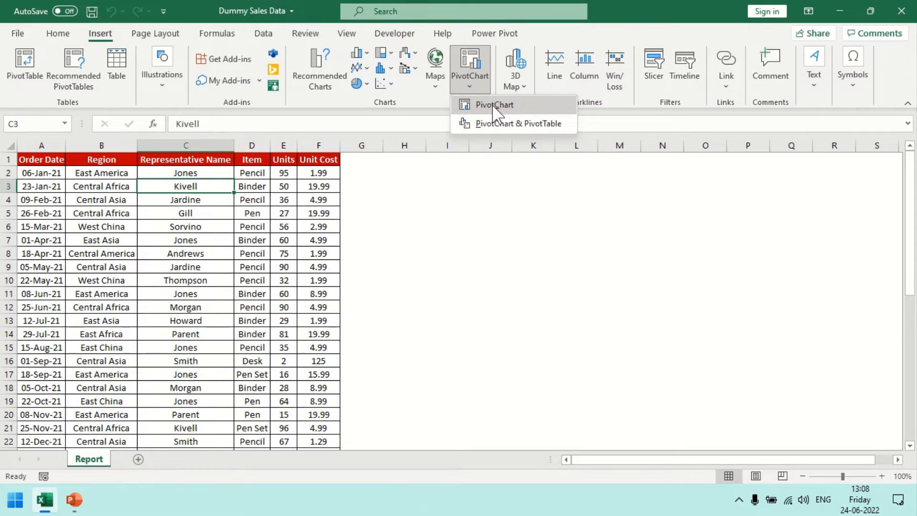
click(494, 105)
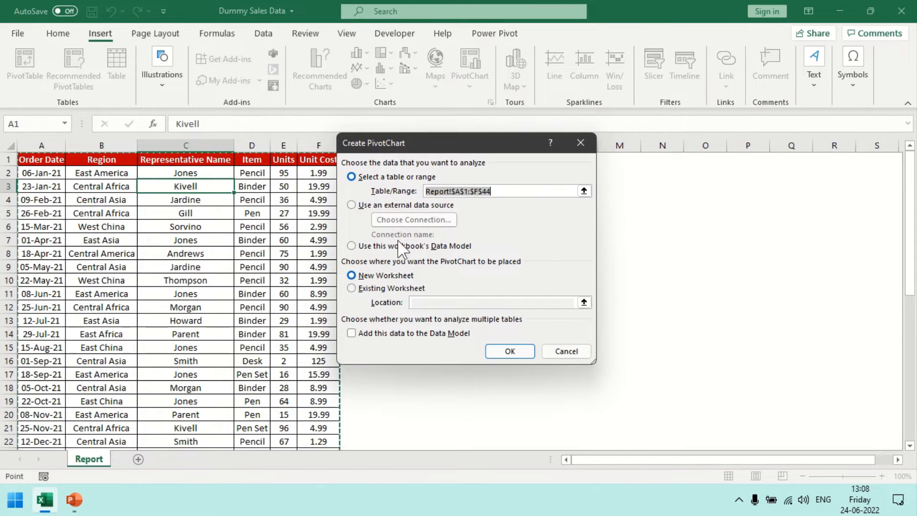
click(499, 350)
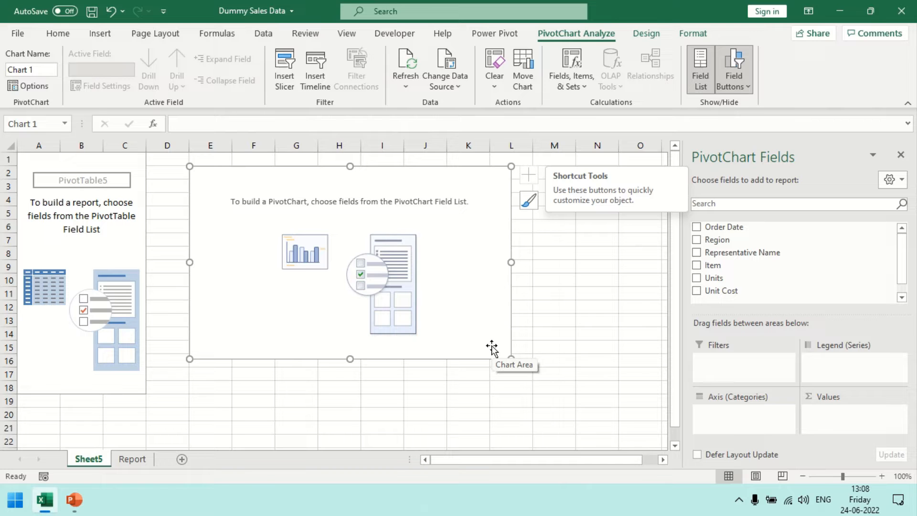
Add Region to the PivotChart's axis categories and both Units and Unit Cost to its values.
drag(716, 240, 719, 412)
drag(715, 279, 826, 412)
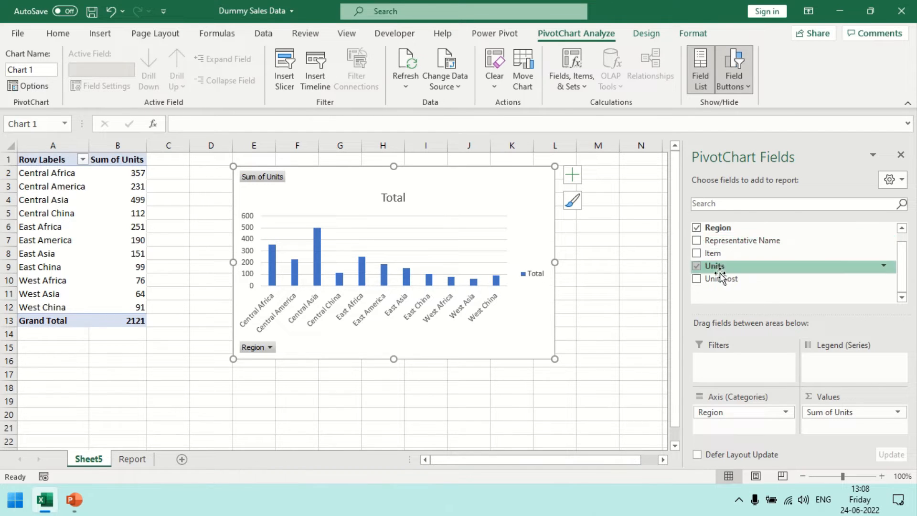
drag(720, 280, 836, 423)
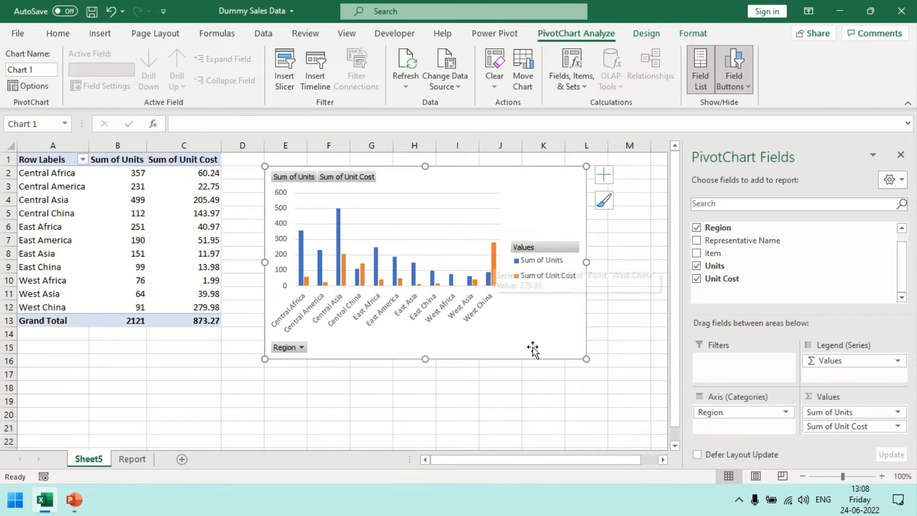
Remove Unit Cost from the values and replace Region with Representative Name as the axis category.
click(896, 426)
click(870, 400)
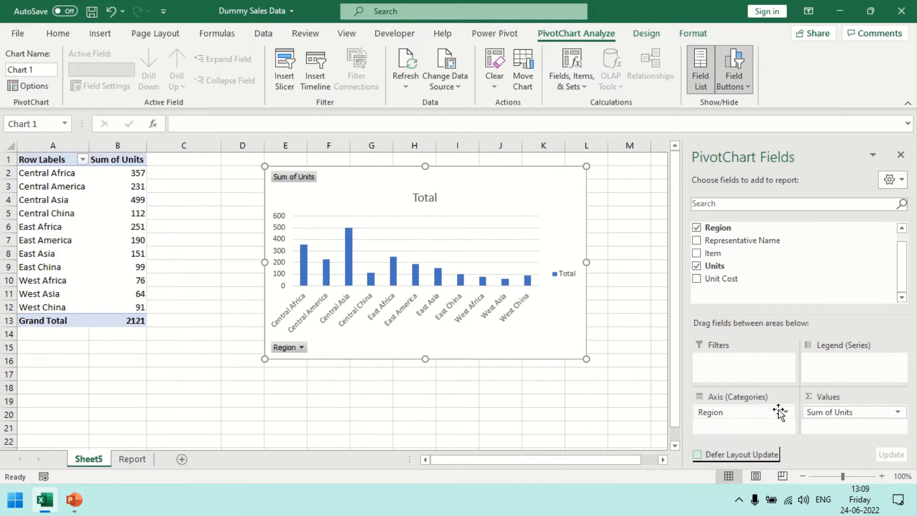
click(781, 414)
click(768, 382)
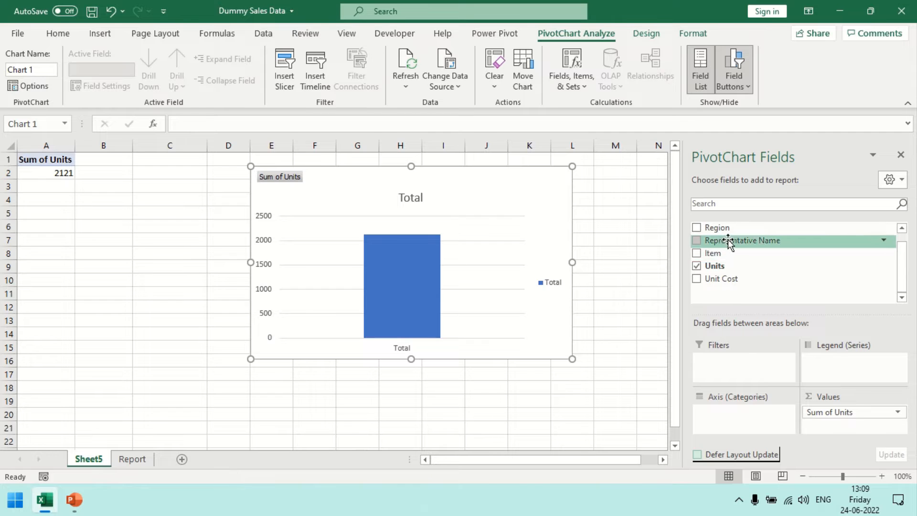
drag(727, 239, 732, 422)
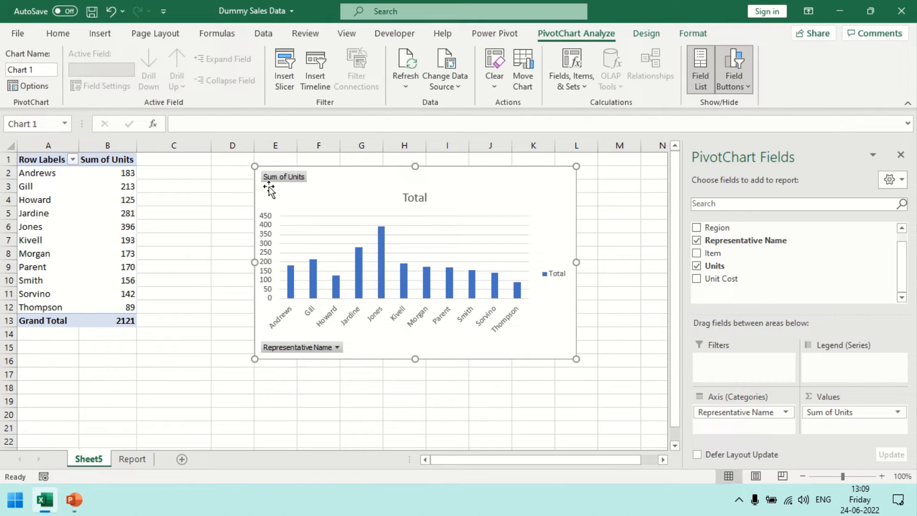
Rename the PivotTable's Sum of Units header in cell B1 as Yes.
click(119, 164)
drag(230, 124, 149, 125)
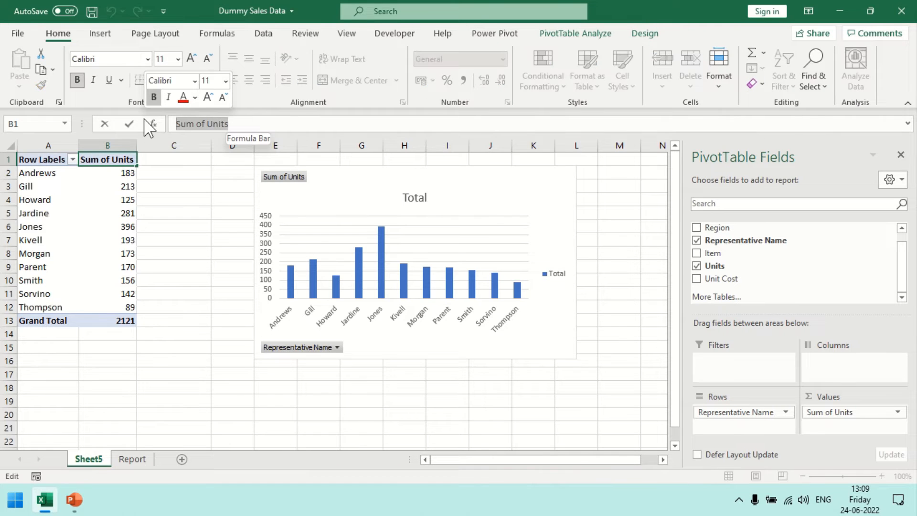
text(Yes)
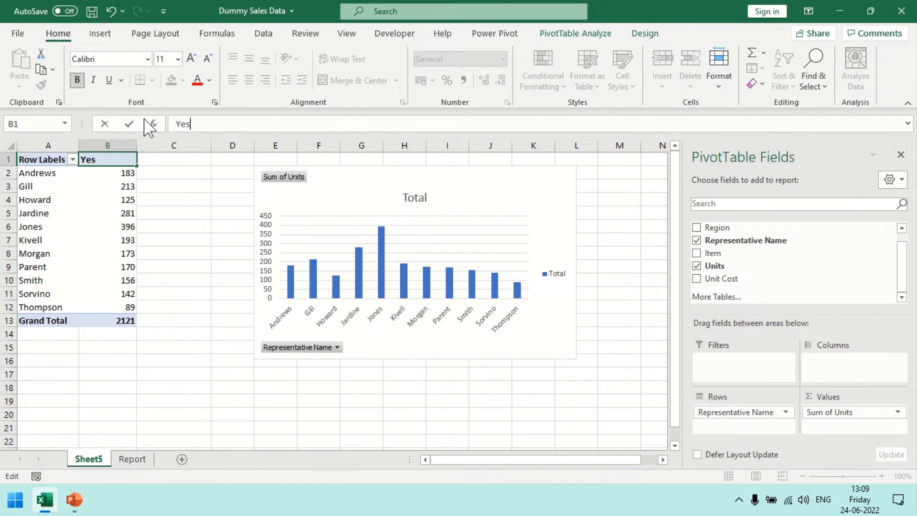
key(Return)
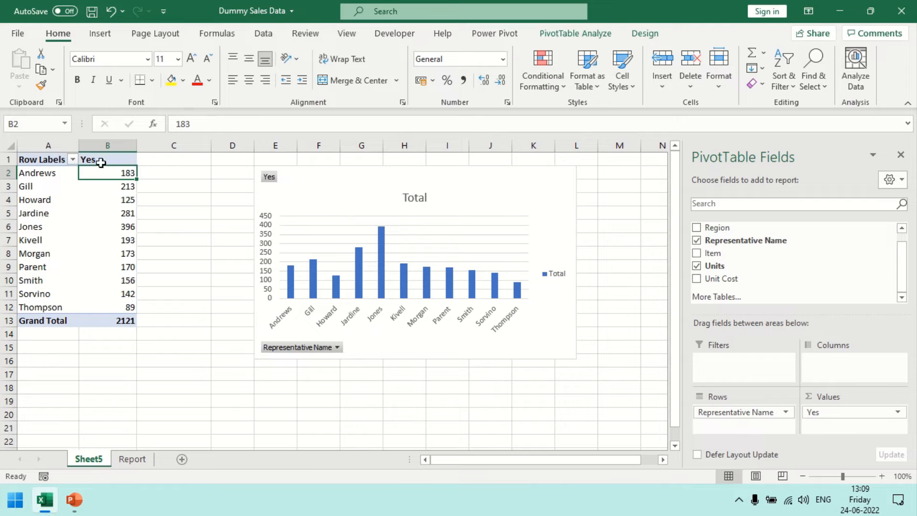
Try to edit the units value in cell B9 of the PivotTable.
click(123, 267)
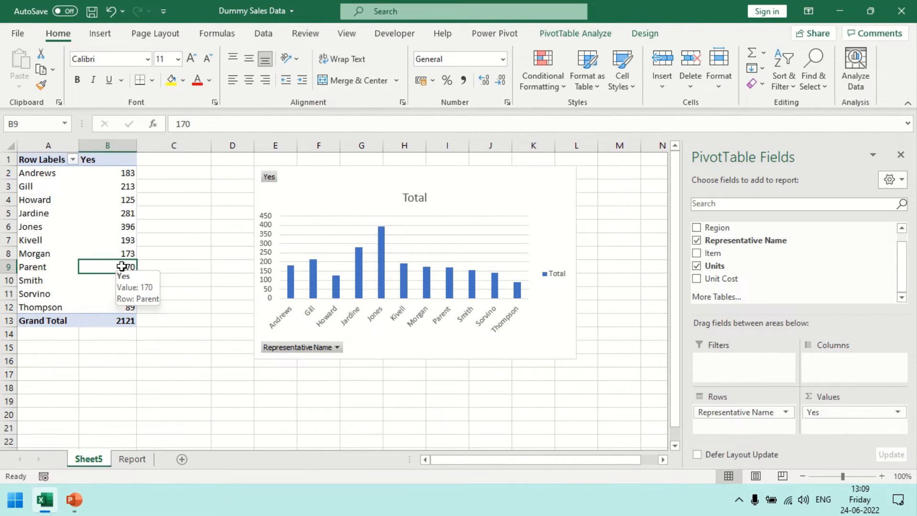
drag(122, 267, 123, 272)
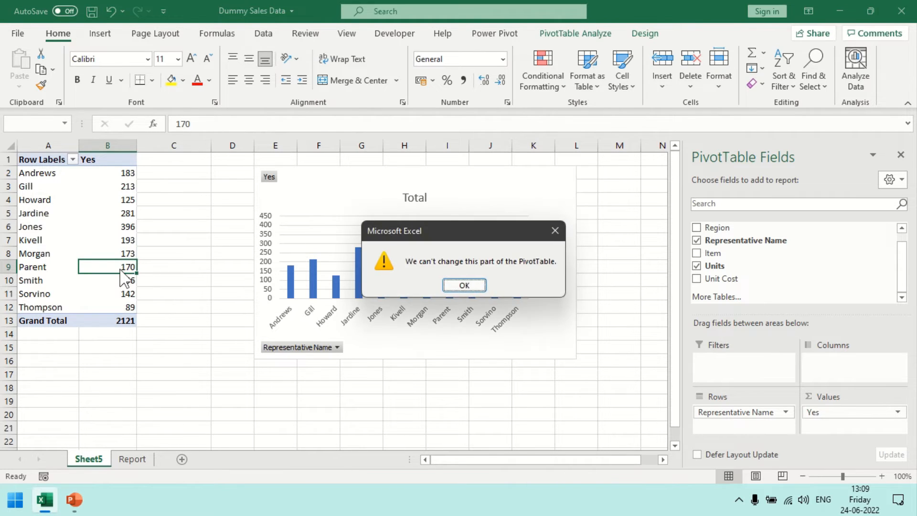
click(463, 285)
Change the last letter of the representative's name in cell A6 to f.
click(42, 228)
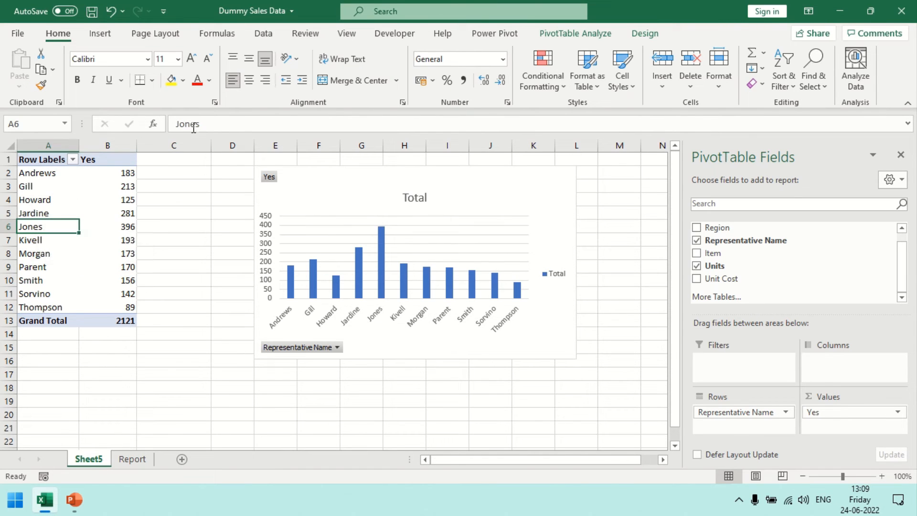
click(209, 122)
key(BackSpace)
text(f)
key(Return)
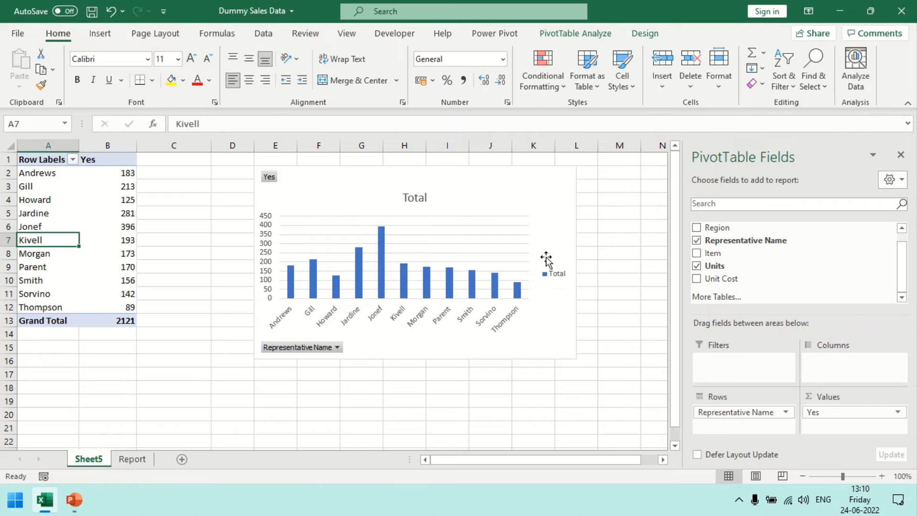
Change the PivotChart's type from clustered column to Doughnut.
right_click(481, 191)
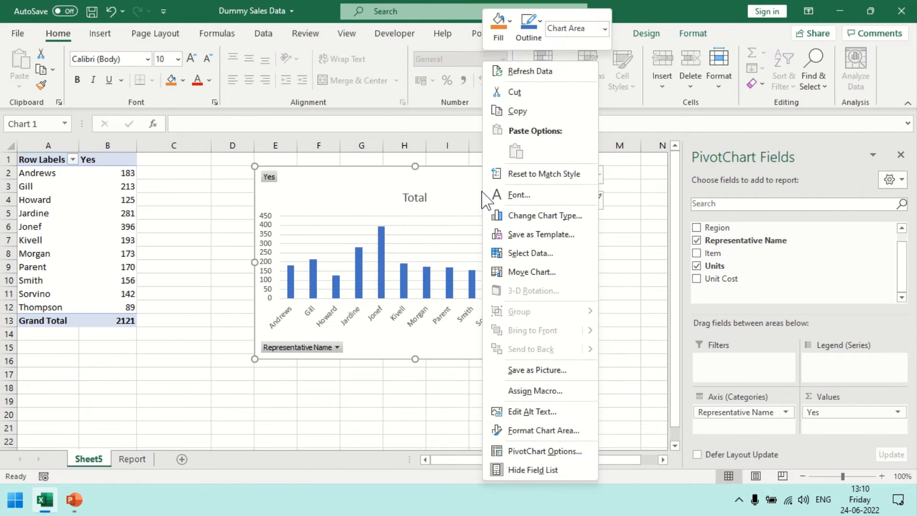
click(545, 216)
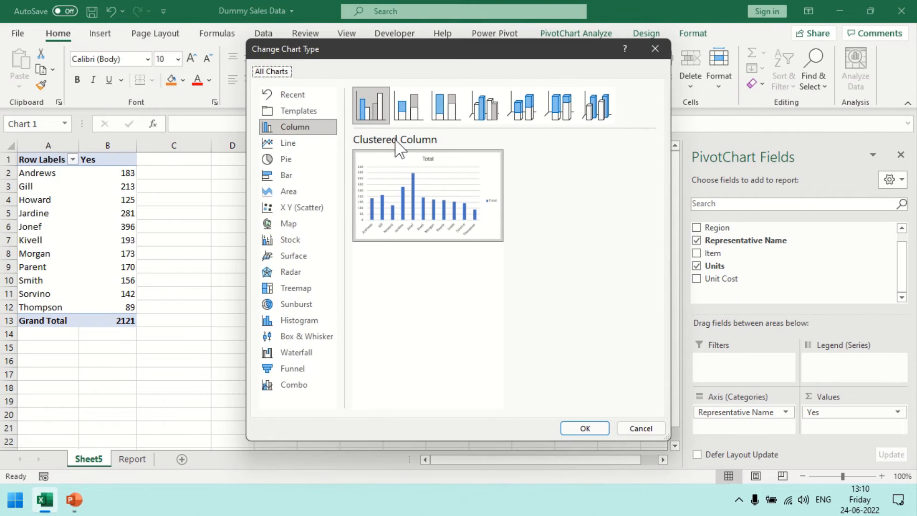
click(284, 158)
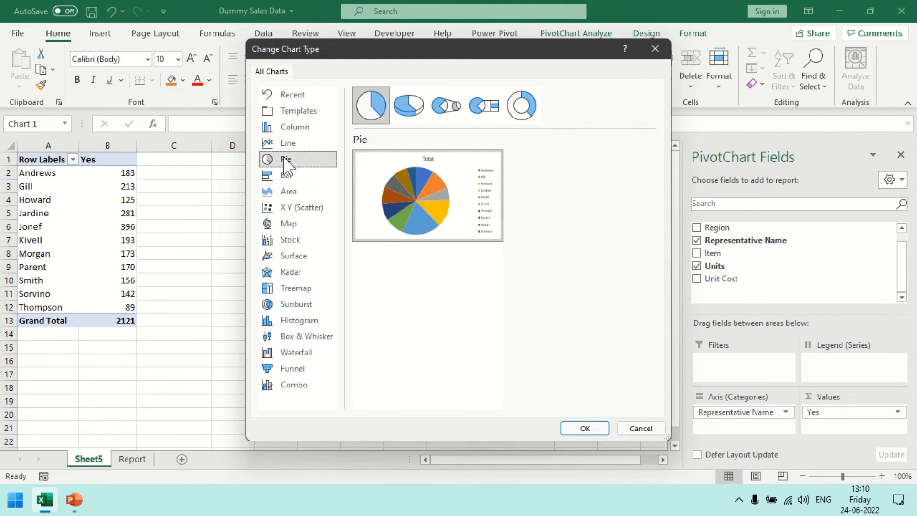
click(413, 106)
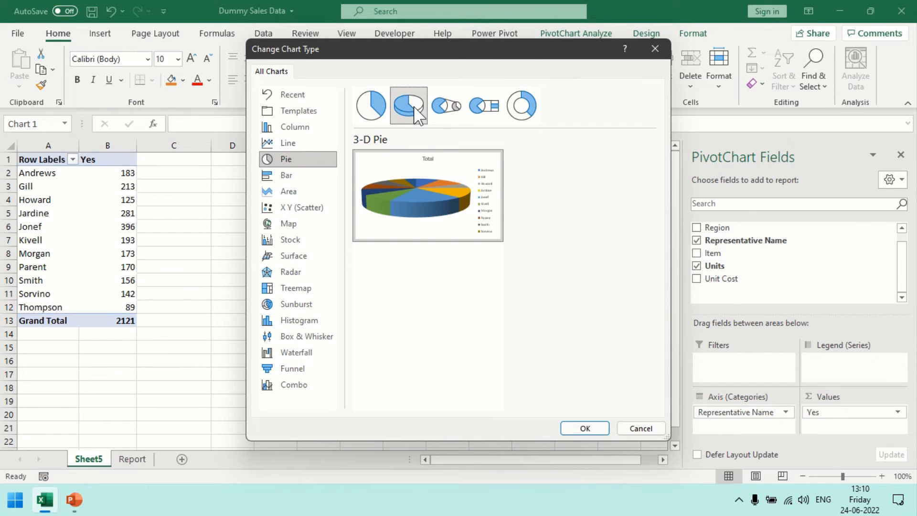
click(523, 105)
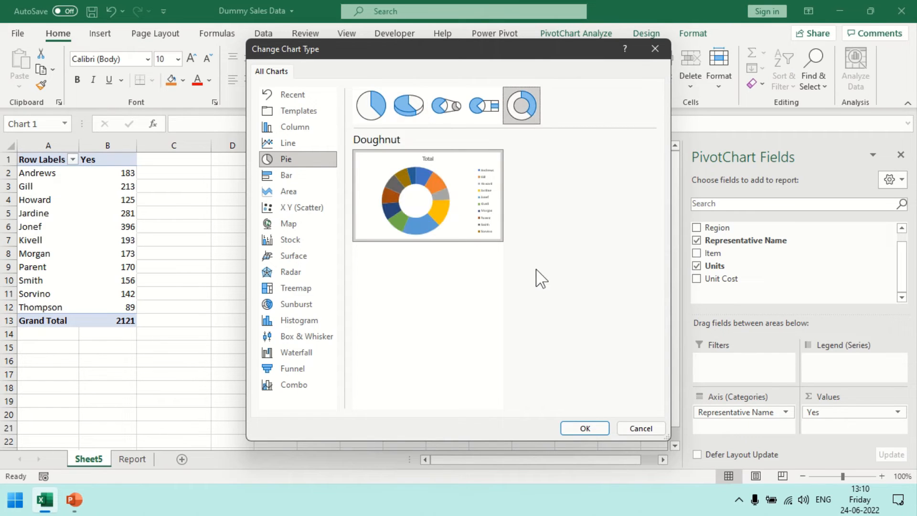
click(581, 428)
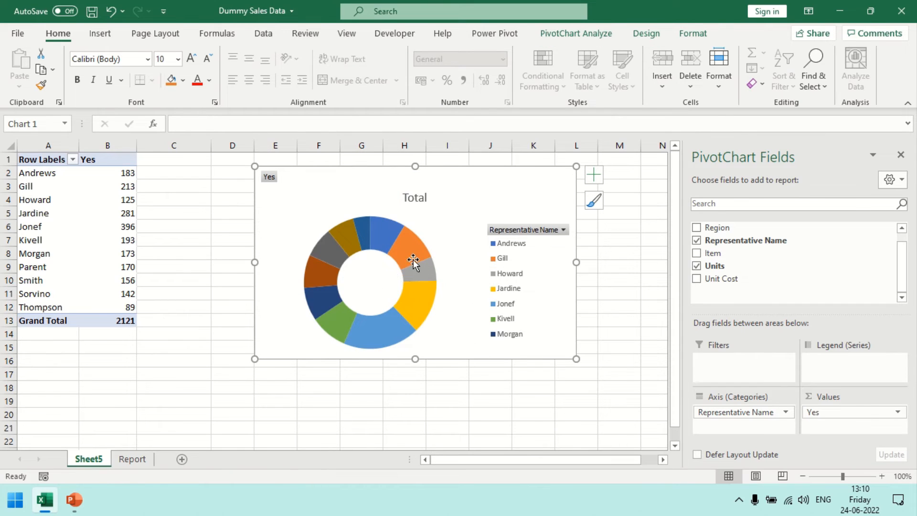
Add data labels to the doughnut chart.
mouse_move(385, 239)
click(596, 176)
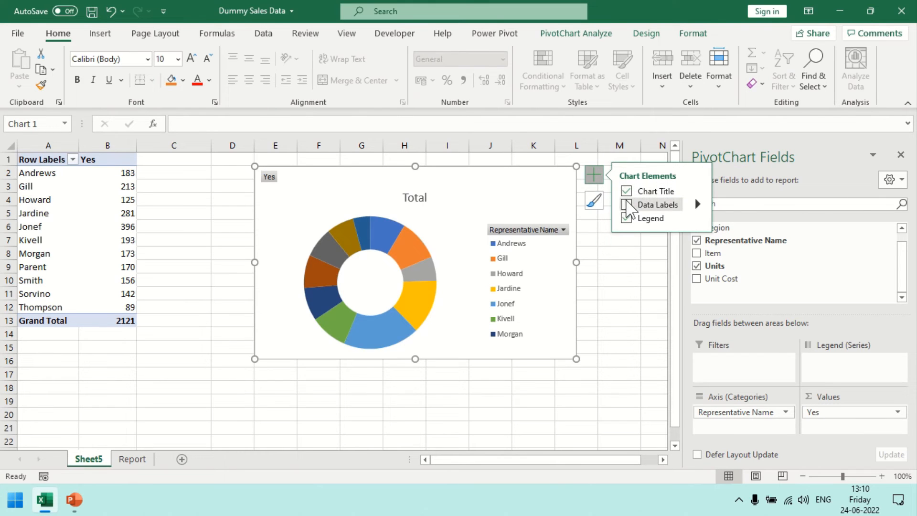
click(626, 205)
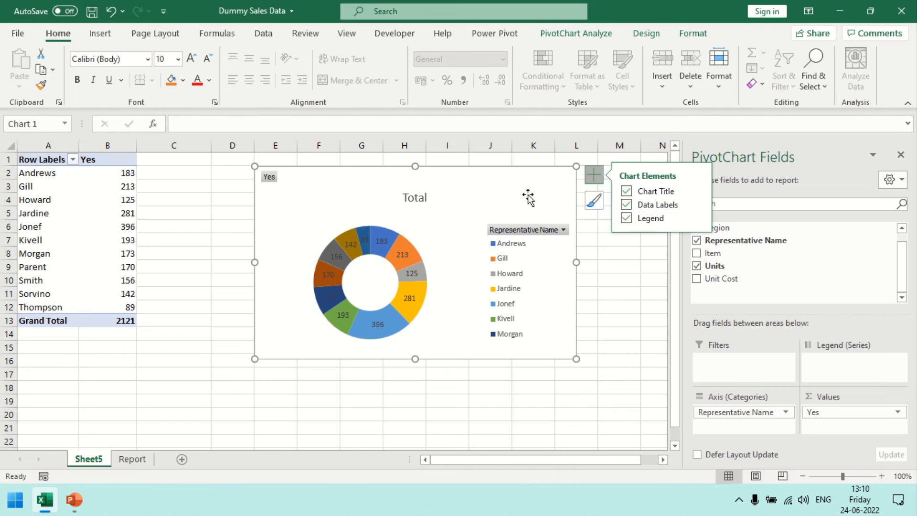
Try the Bottom and Top positions for the chart's legend, and set the legend position to Left.
click(529, 244)
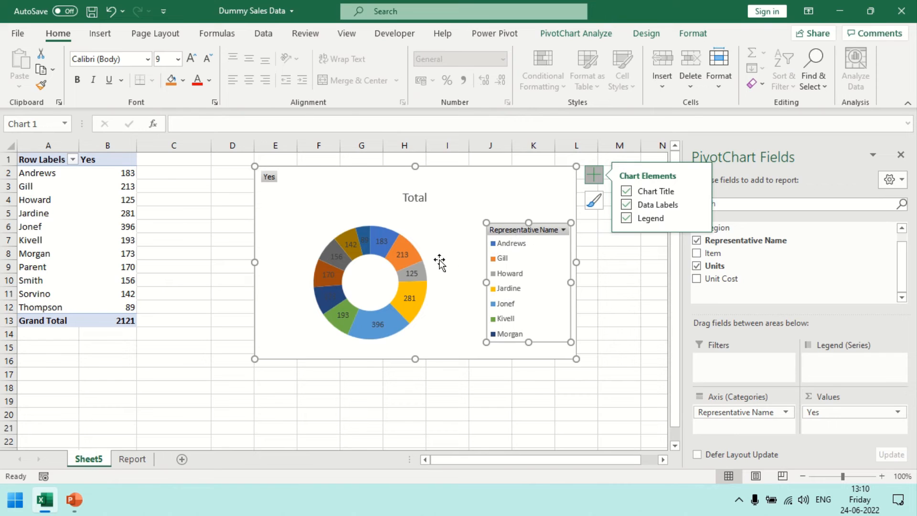
double_click(501, 228)
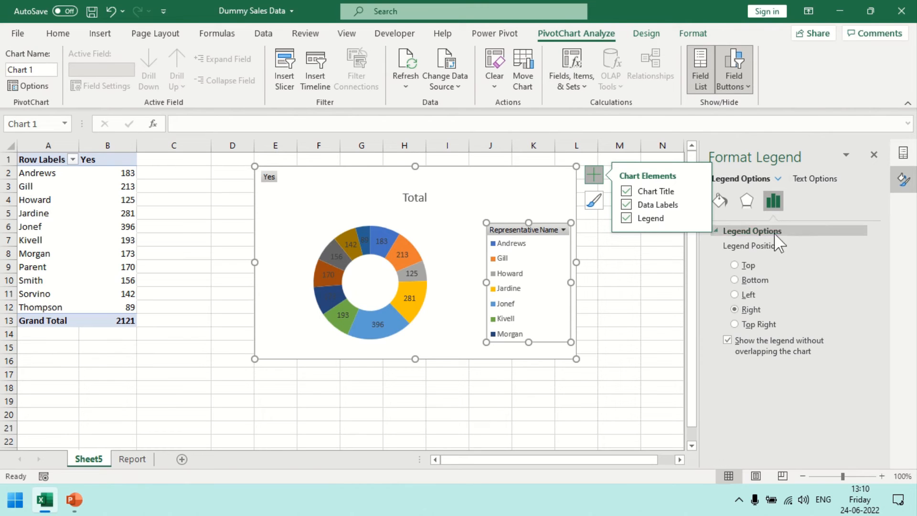
click(734, 295)
click(735, 280)
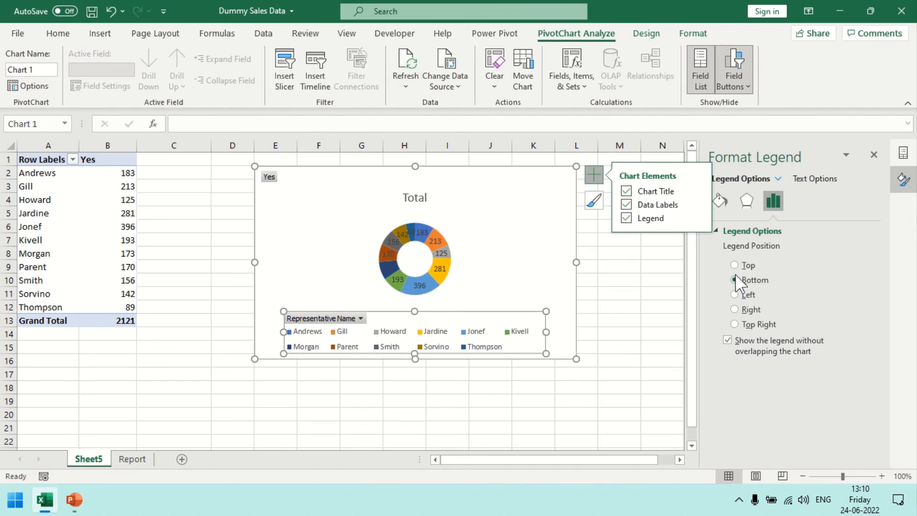
click(734, 266)
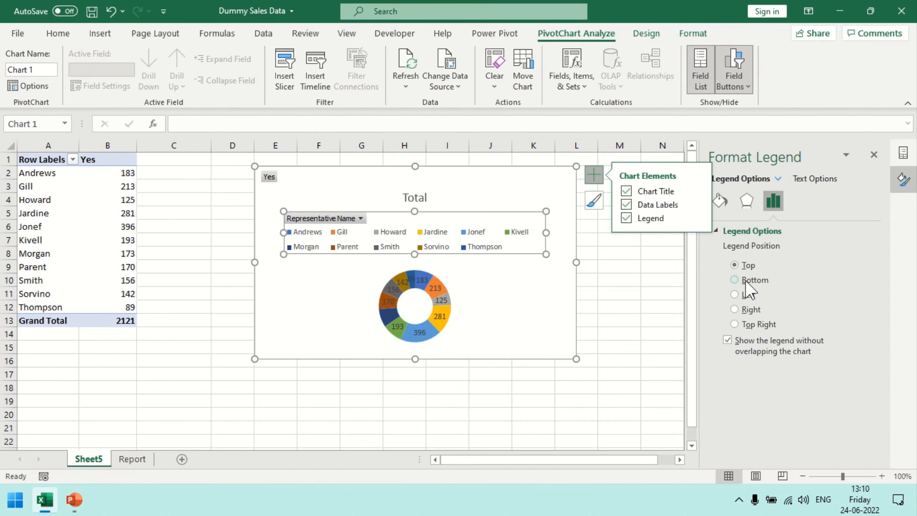
click(807, 178)
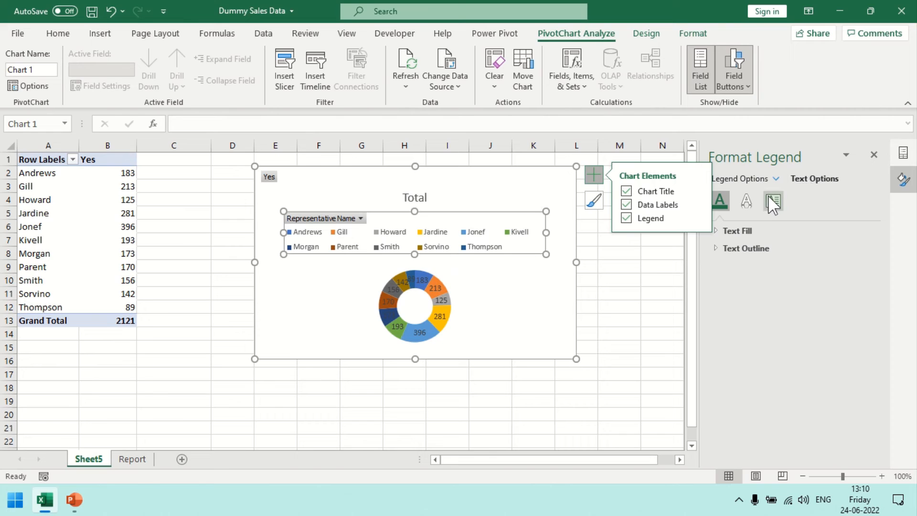
click(755, 181)
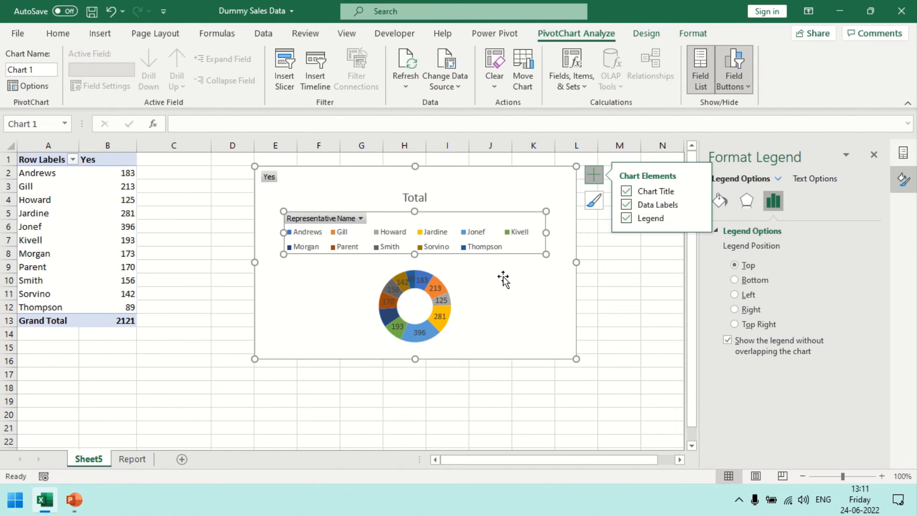
click(734, 295)
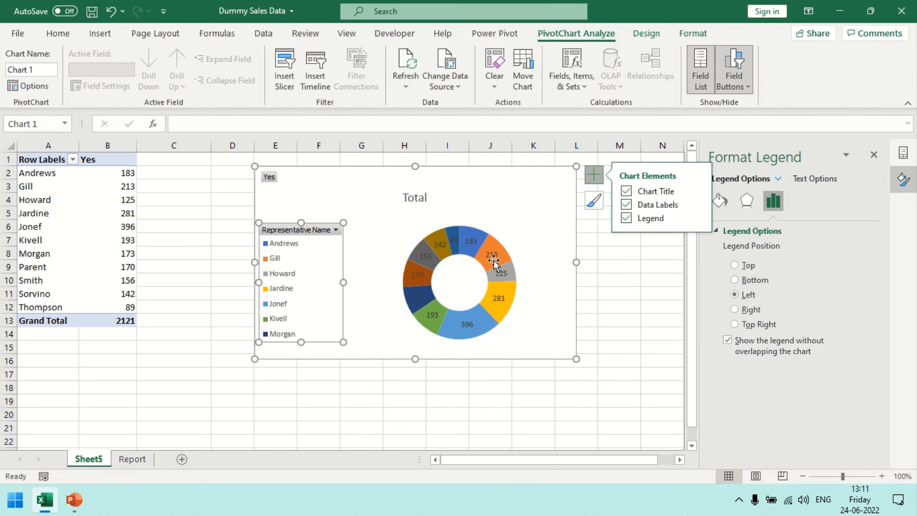
Examine the doughnut series' angle, hole size, effects and fill options, and the list of chart elements available for formatting.
click(459, 233)
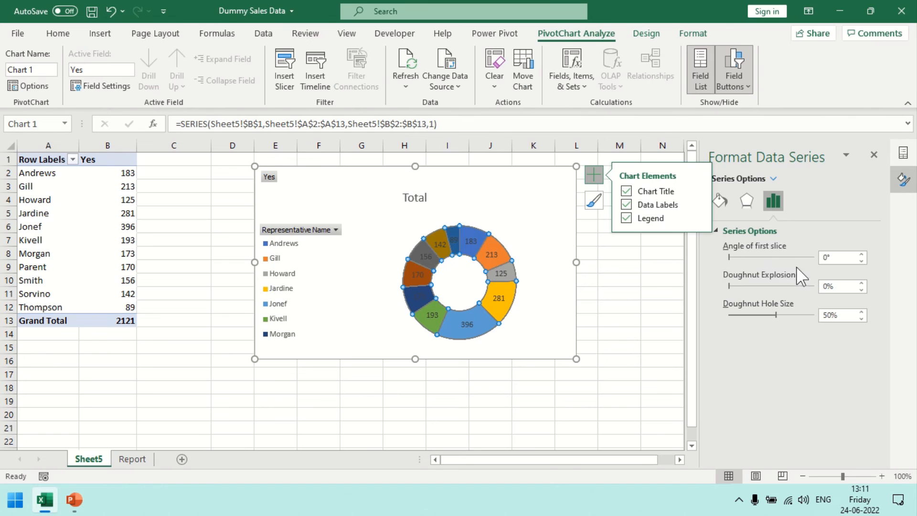
click(749, 200)
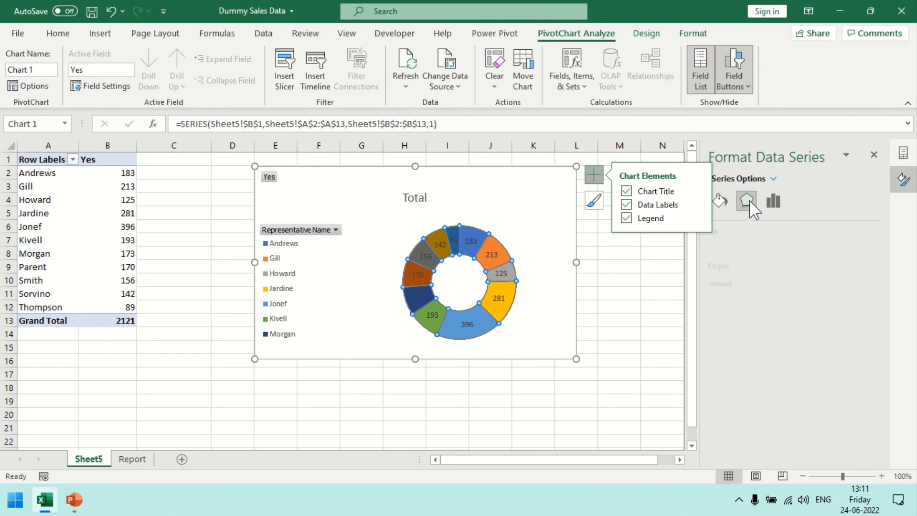
click(722, 201)
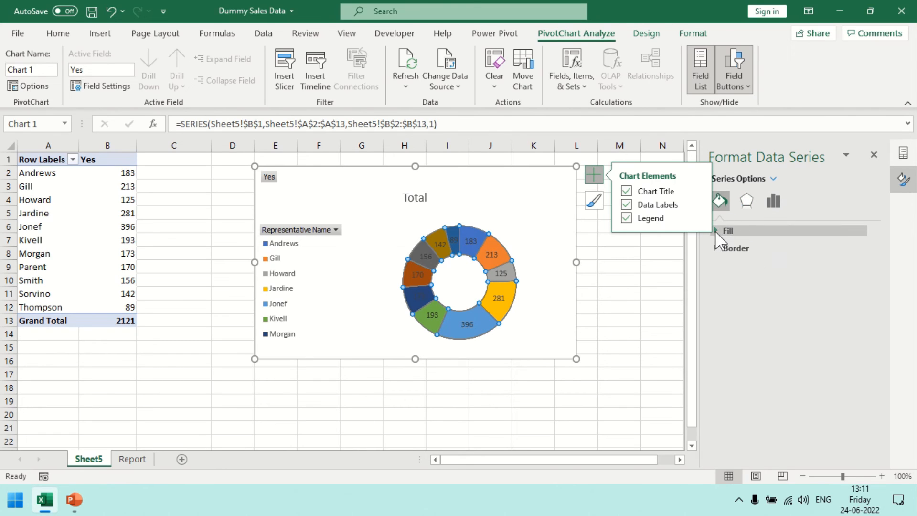
click(720, 231)
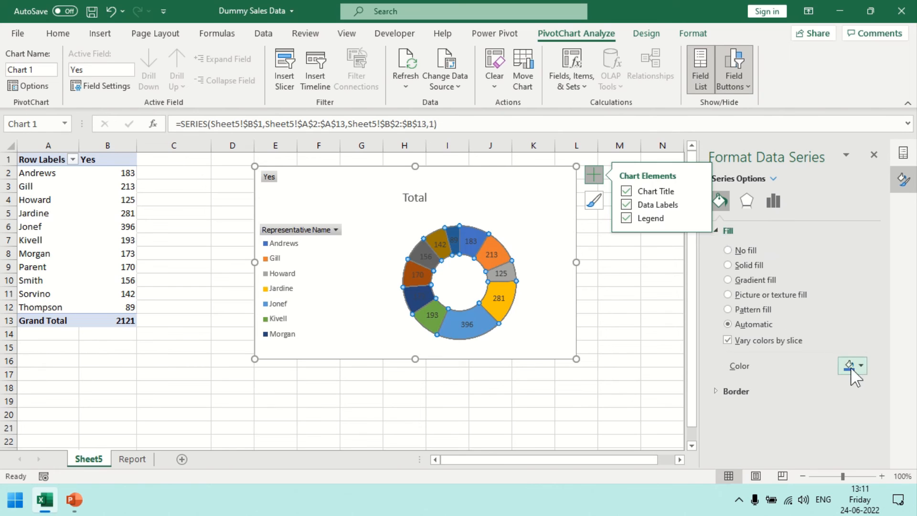
click(772, 179)
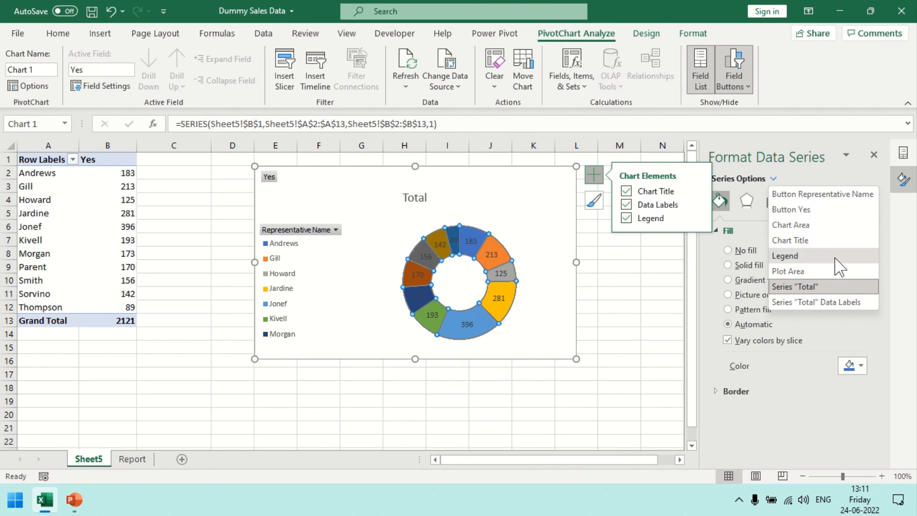
click(804, 172)
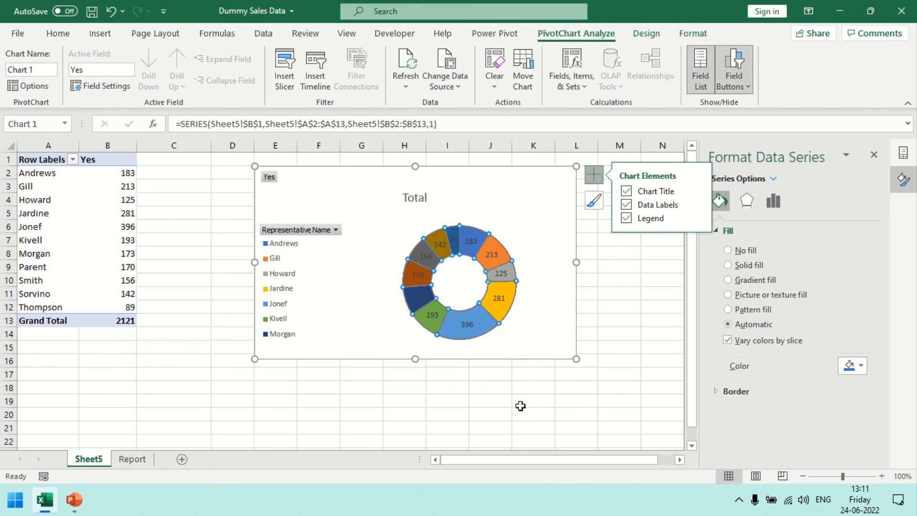
drag(42, 159, 94, 292)
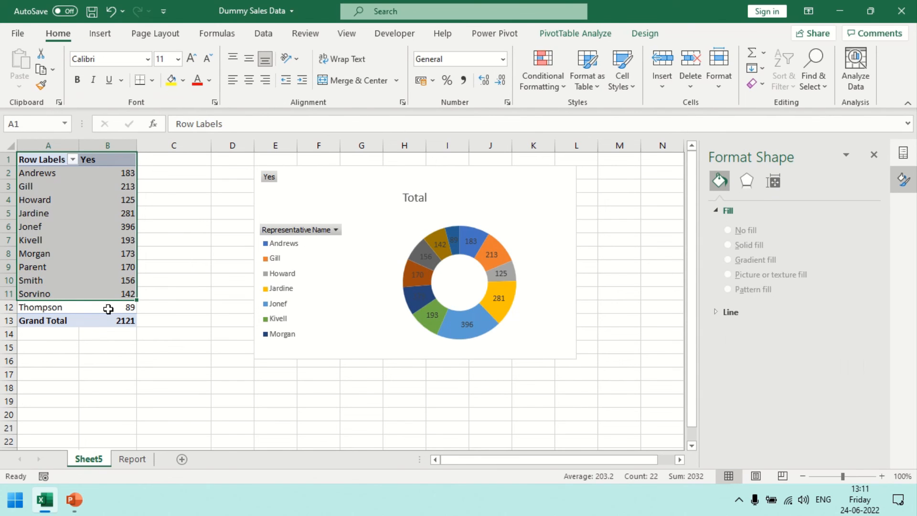
click(108, 308)
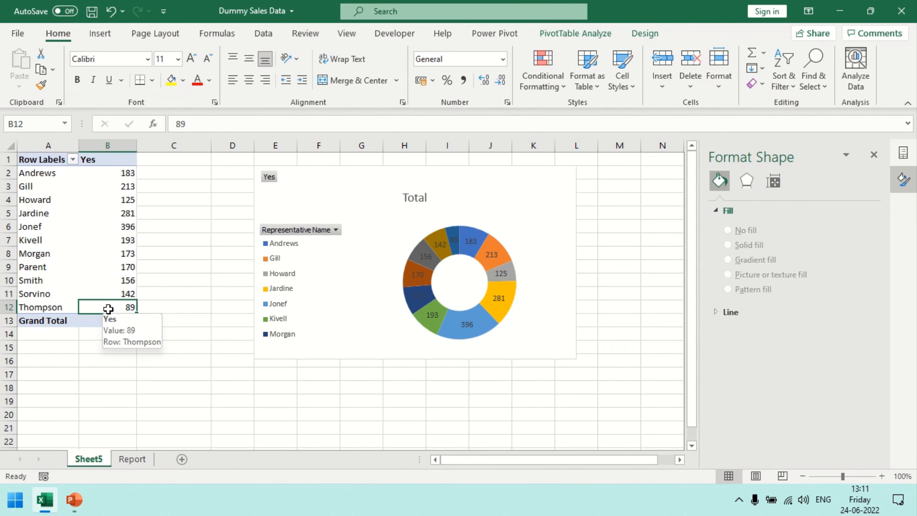